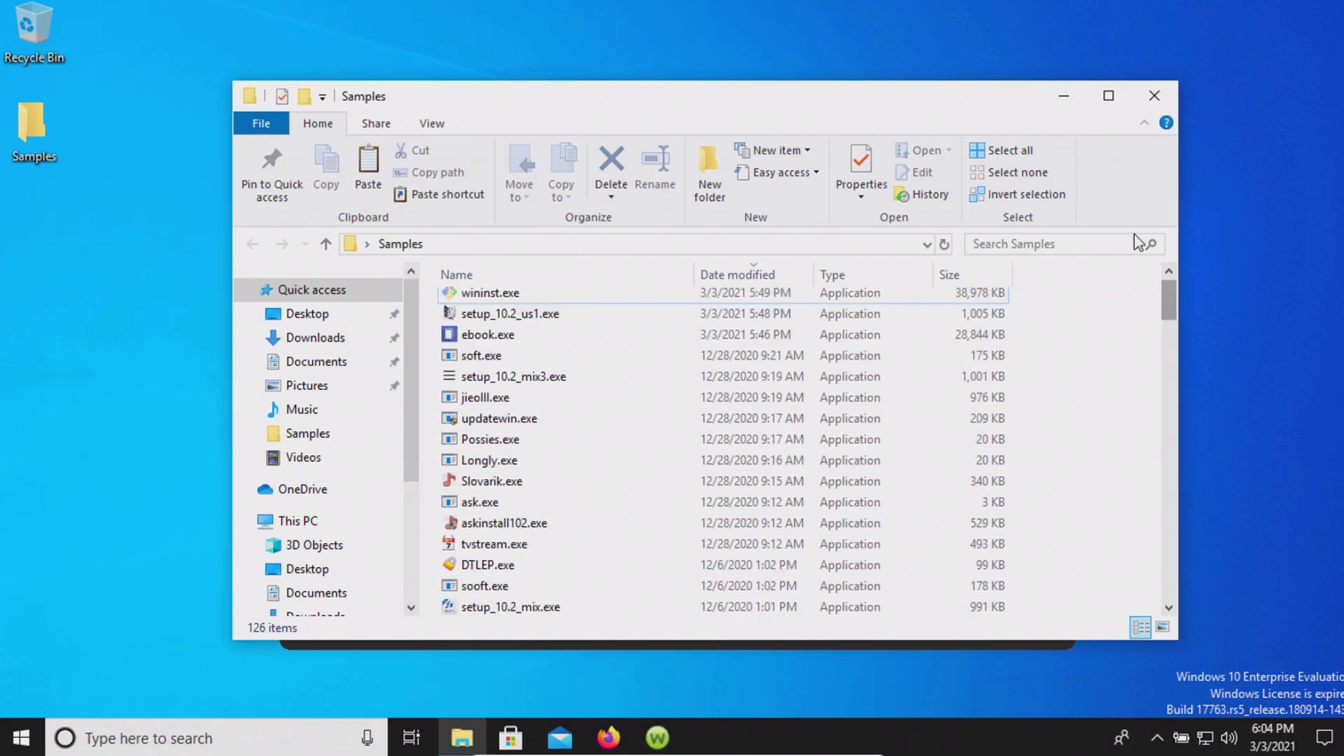
# Minimize the Samples folder window, then check Webroot for updates and enable its disabled protection.
pyautogui.click(1063, 97)
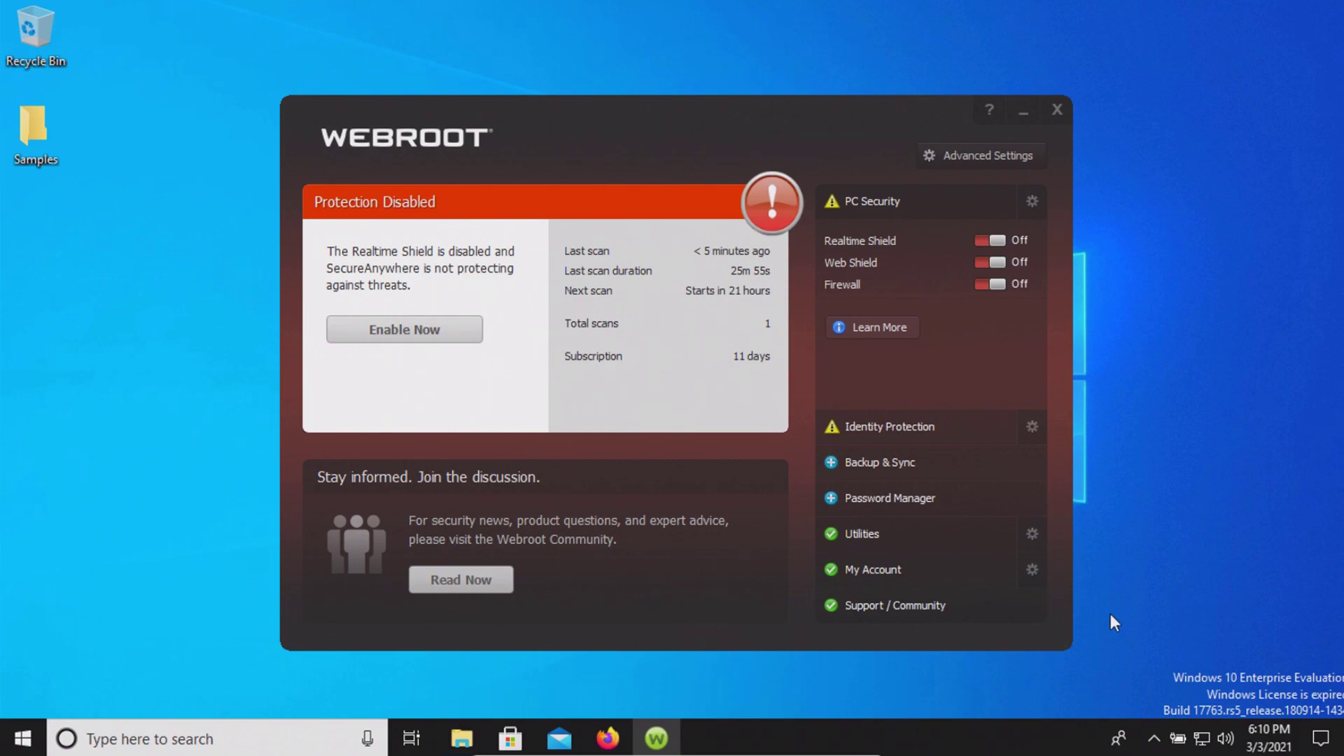
pyautogui.click(1147, 739)
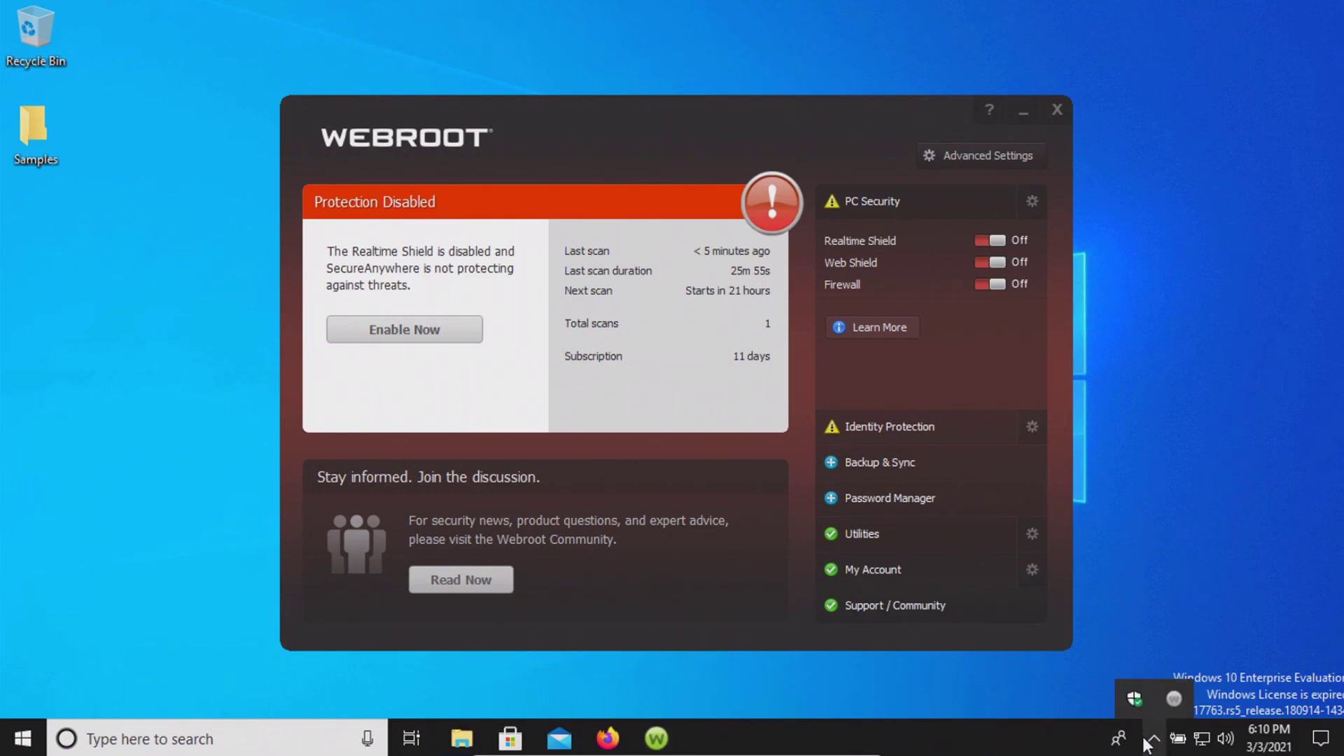
pyautogui.rightClick(1172, 698)
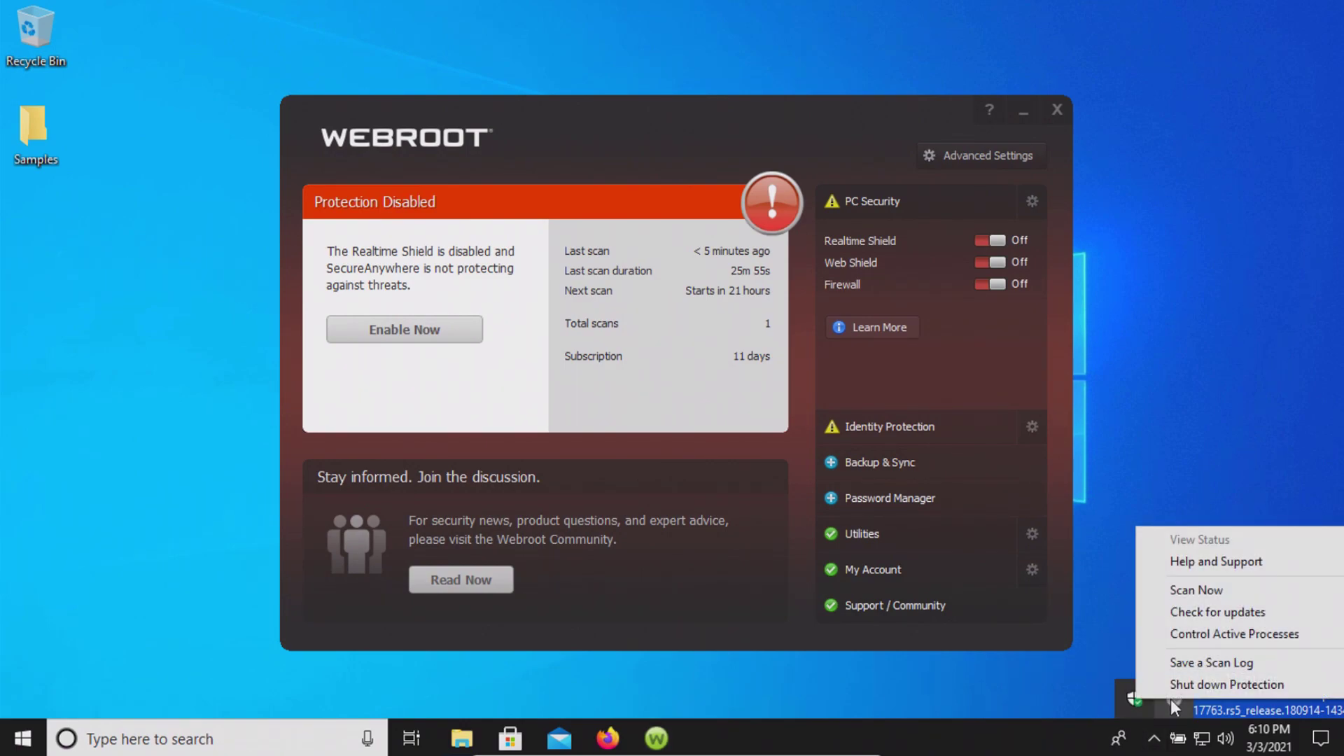
pyautogui.click(1174, 613)
pyautogui.click(828, 447)
pyautogui.click(404, 329)
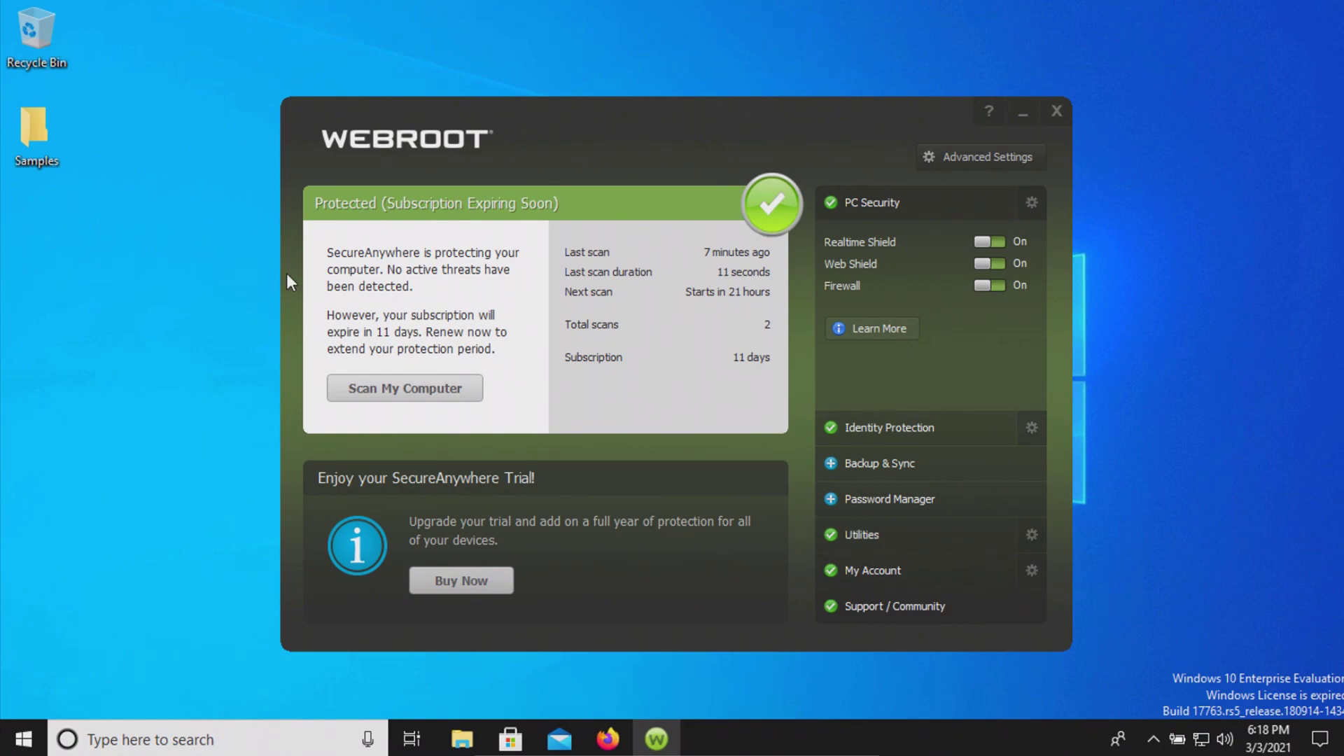
# Look through the executables in the desktop Samples folder, then minimize its window.
pyautogui.doubleClick(28, 140)
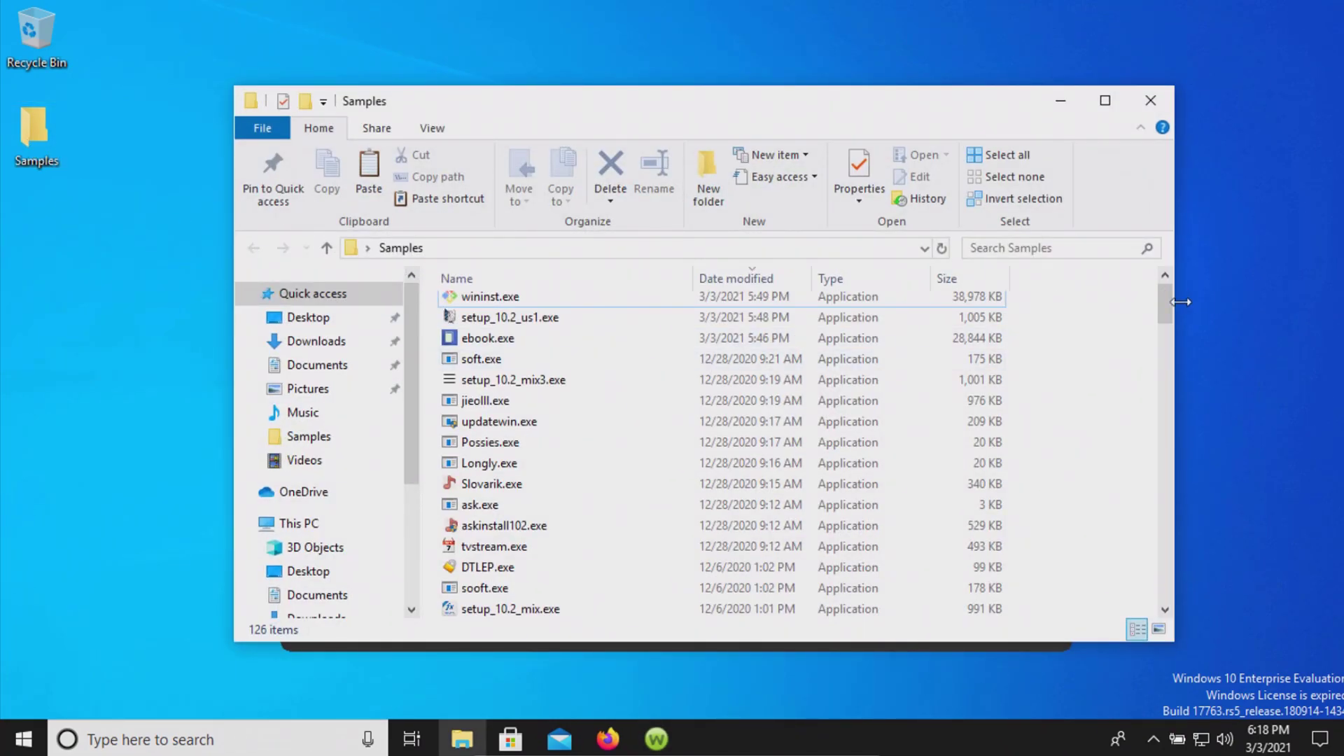
pyautogui.moveTo(1162, 308); pyautogui.dragTo(1156, 229)
pyautogui.click(1060, 100)
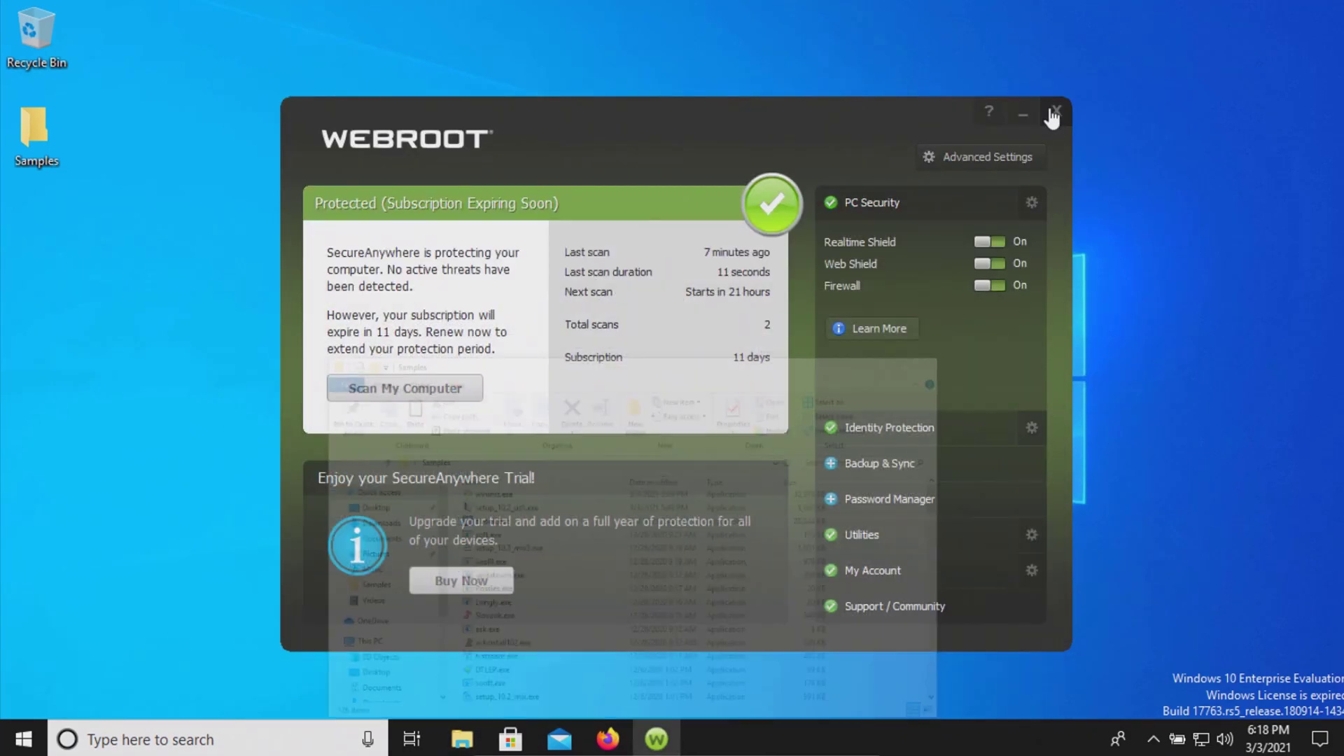
# Run a Webroot scan of the computer and close the scan results.
pyautogui.click(408, 396)
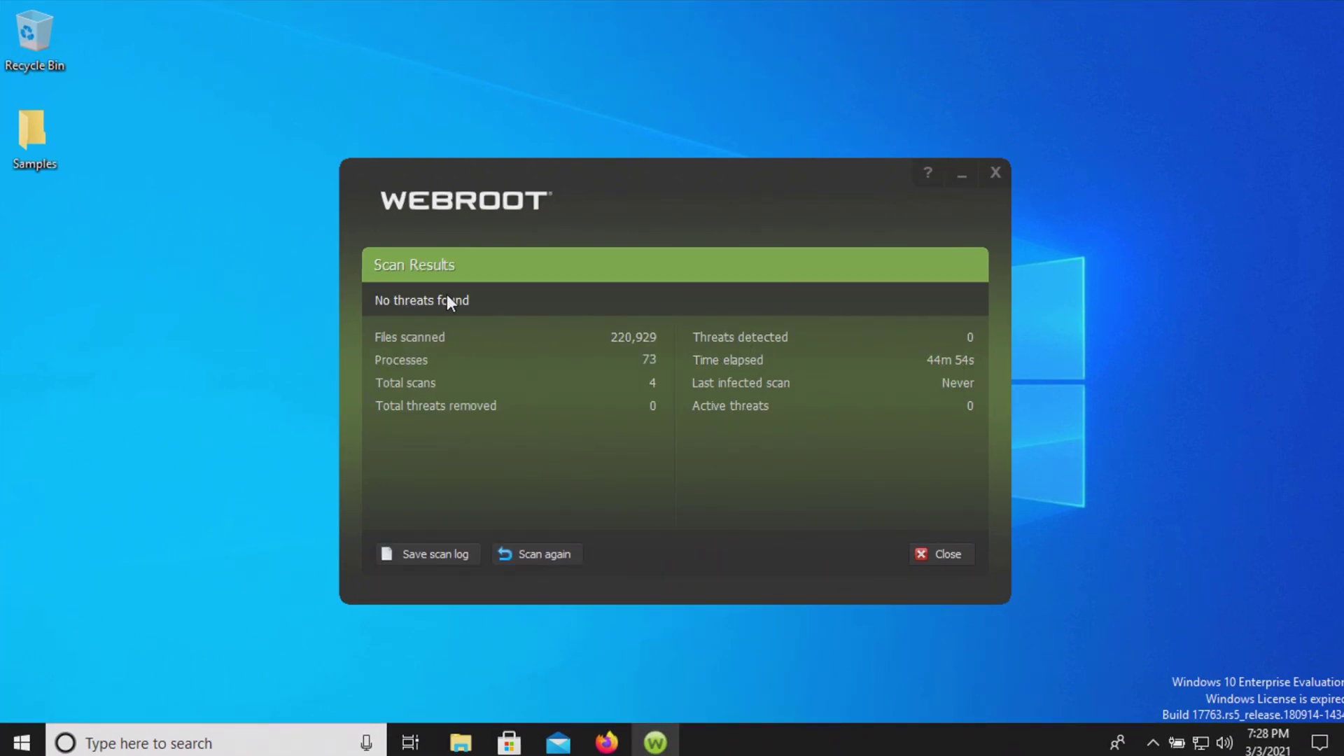
pyautogui.click(938, 553)
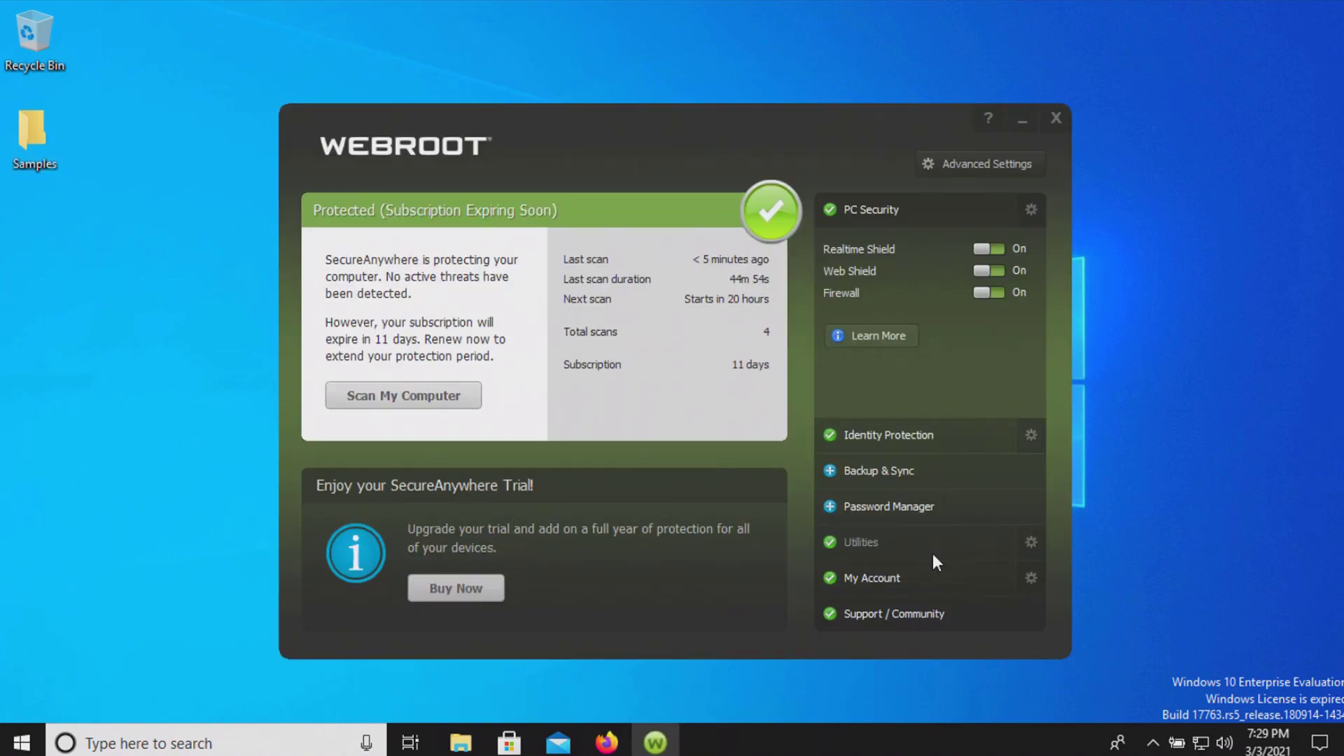
# Scan the desktop Samples folder with Webroot and remove all identified threats, including those from the follow-up scan.
pyautogui.rightClick(20, 142)
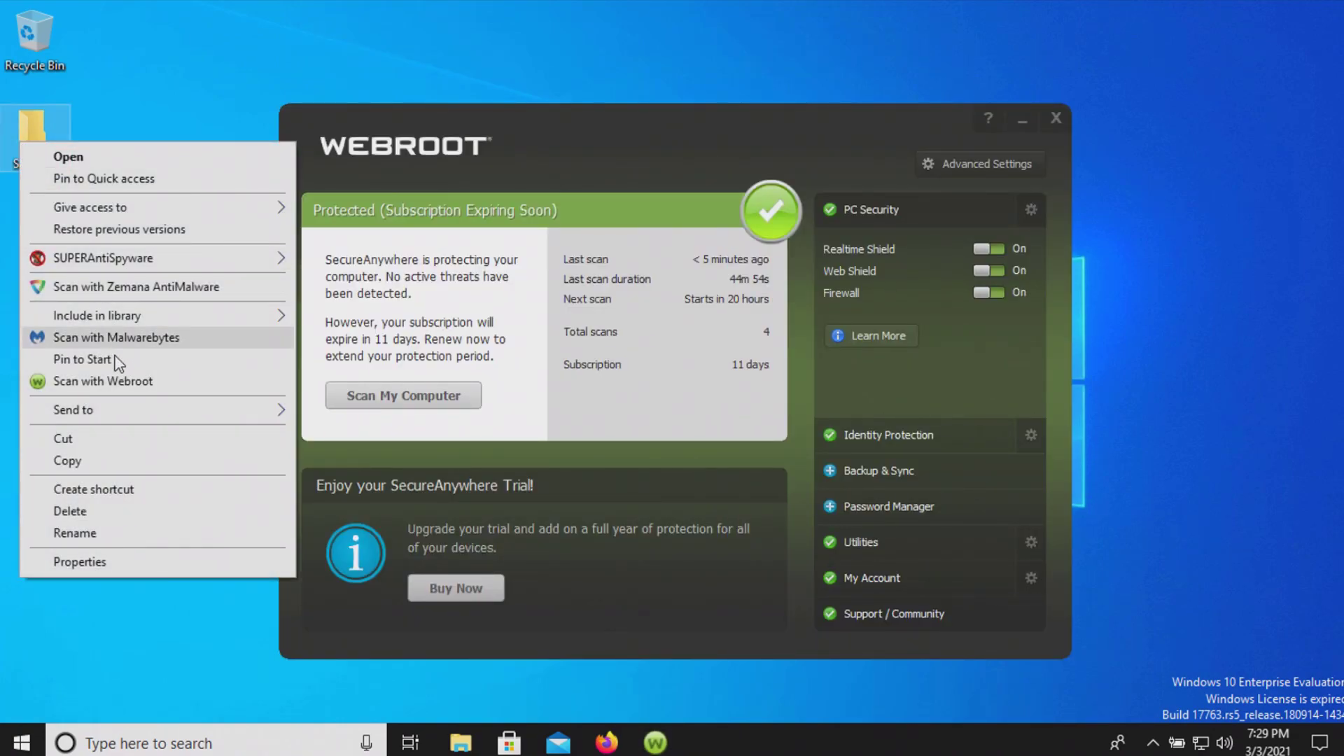
pyautogui.click(114, 382)
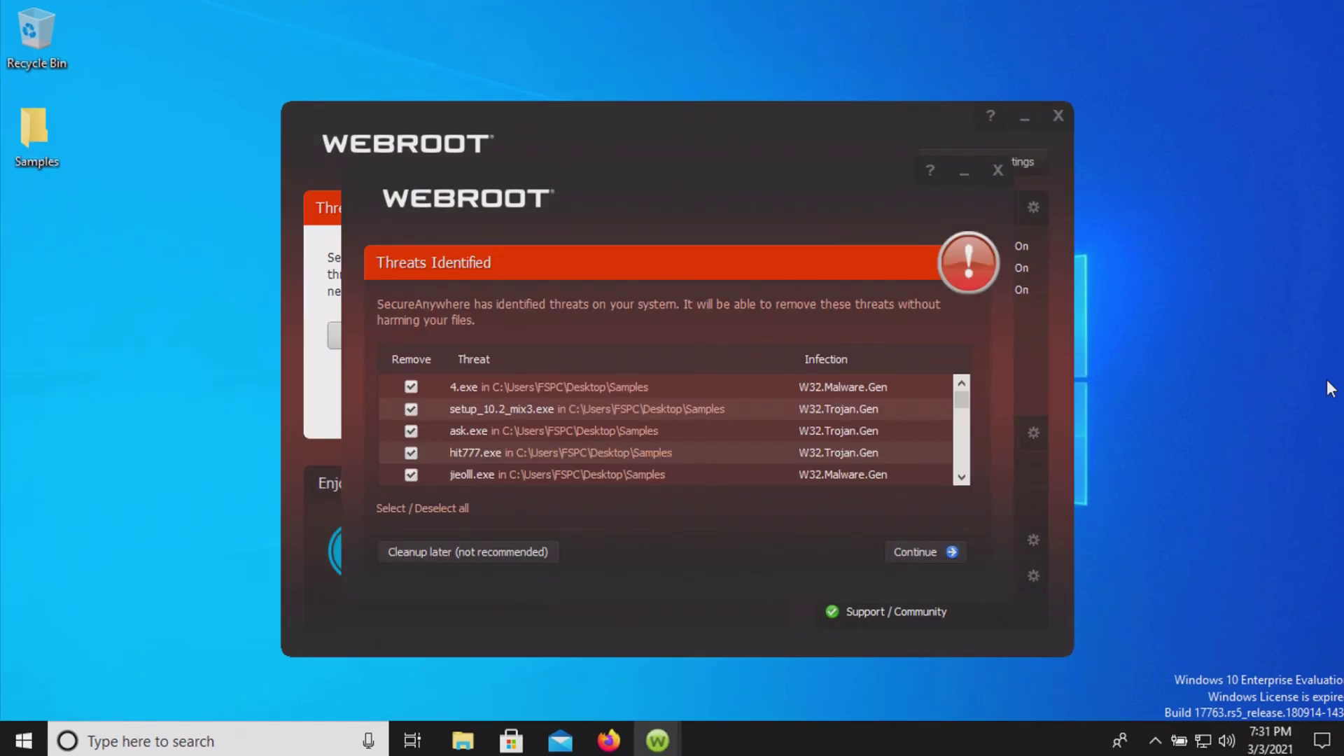
pyautogui.moveTo(967, 393)
pyautogui.mouseDown()
pyautogui.moveTo(951, 481)
pyautogui.moveTo(951, 389)
pyautogui.mouseUp()
pyautogui.click(930, 553)
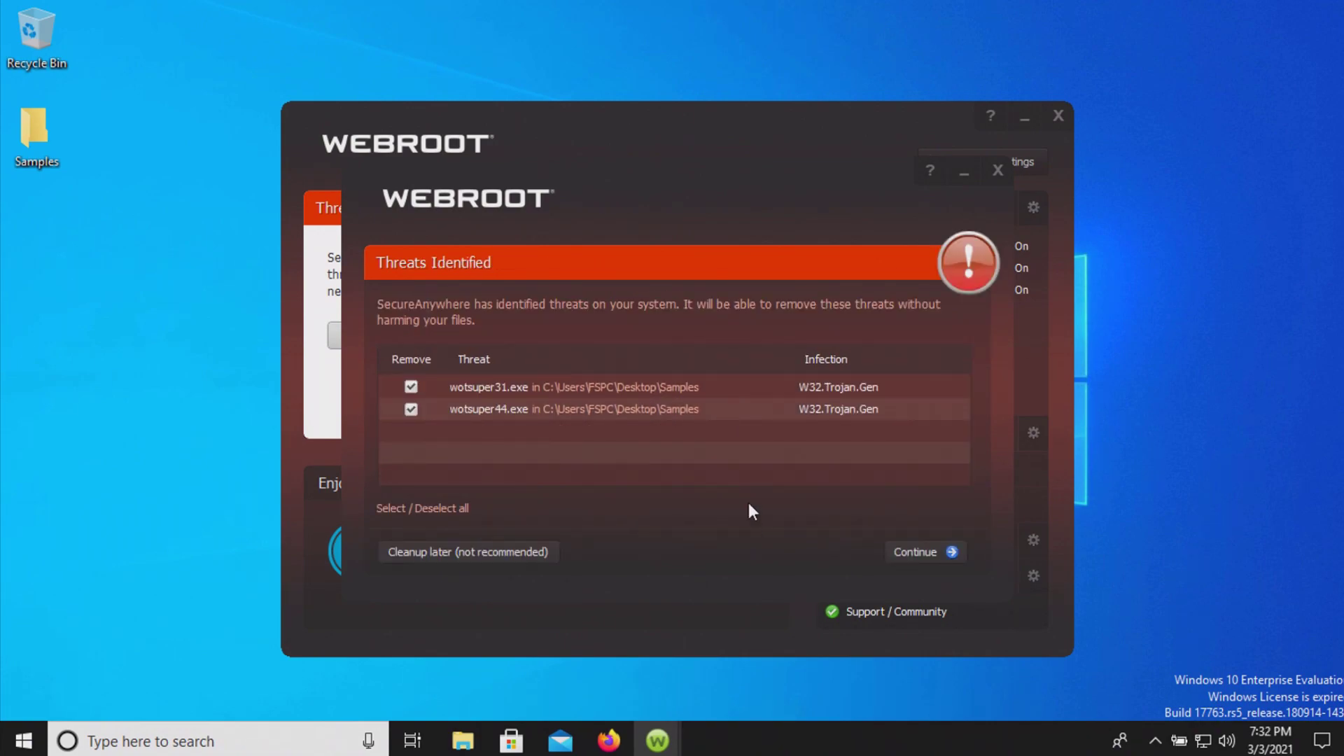
pyautogui.click(904, 564)
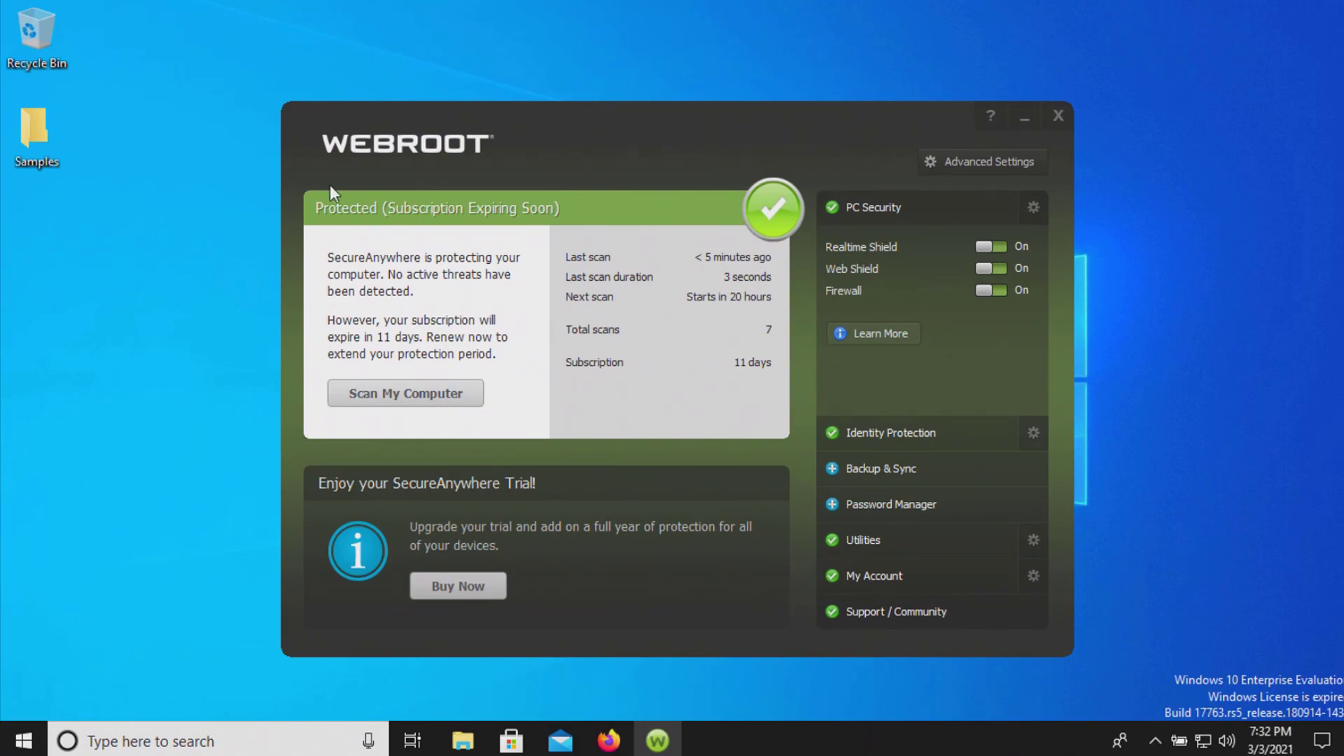
# Run the executables left in the Samples folder, including ebook.exe and major.exe, allowing the Icecream Ebook Reader setup to make changes.
pyautogui.doubleClick(35, 131)
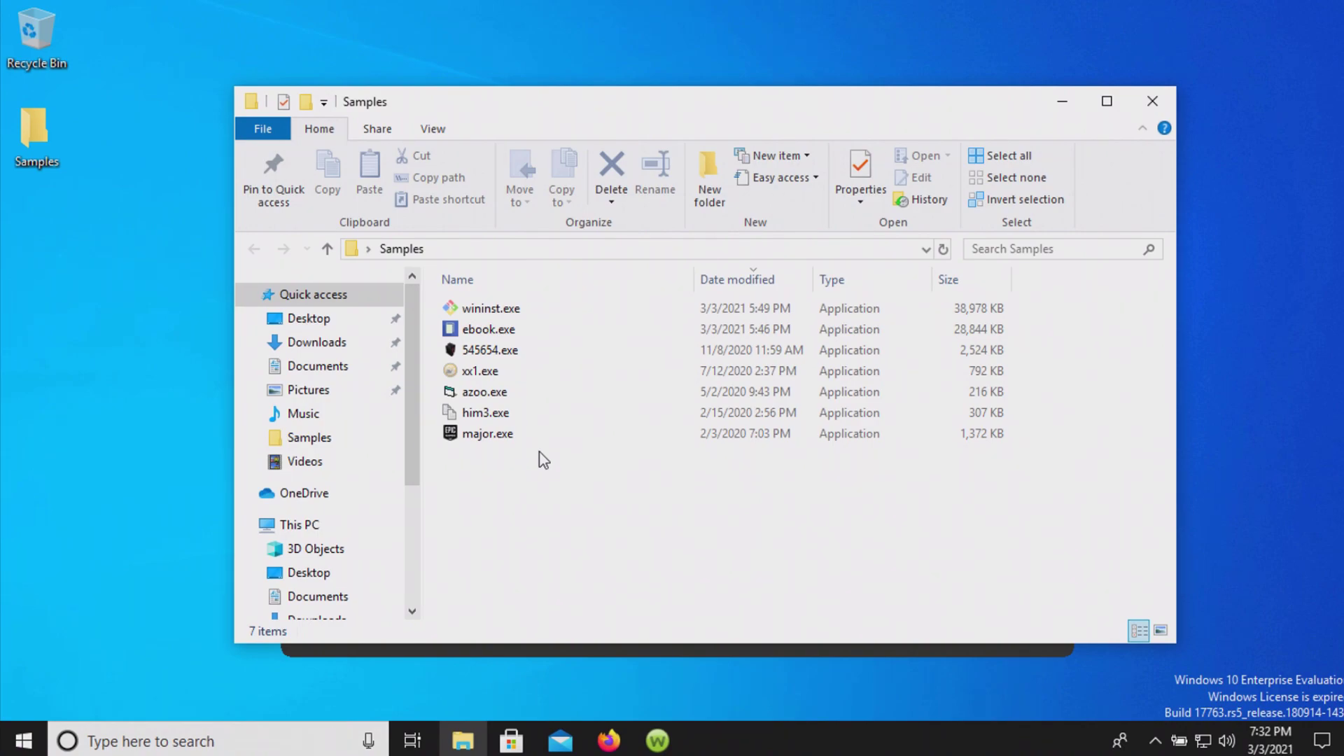
pyautogui.doubleClick(549, 312)
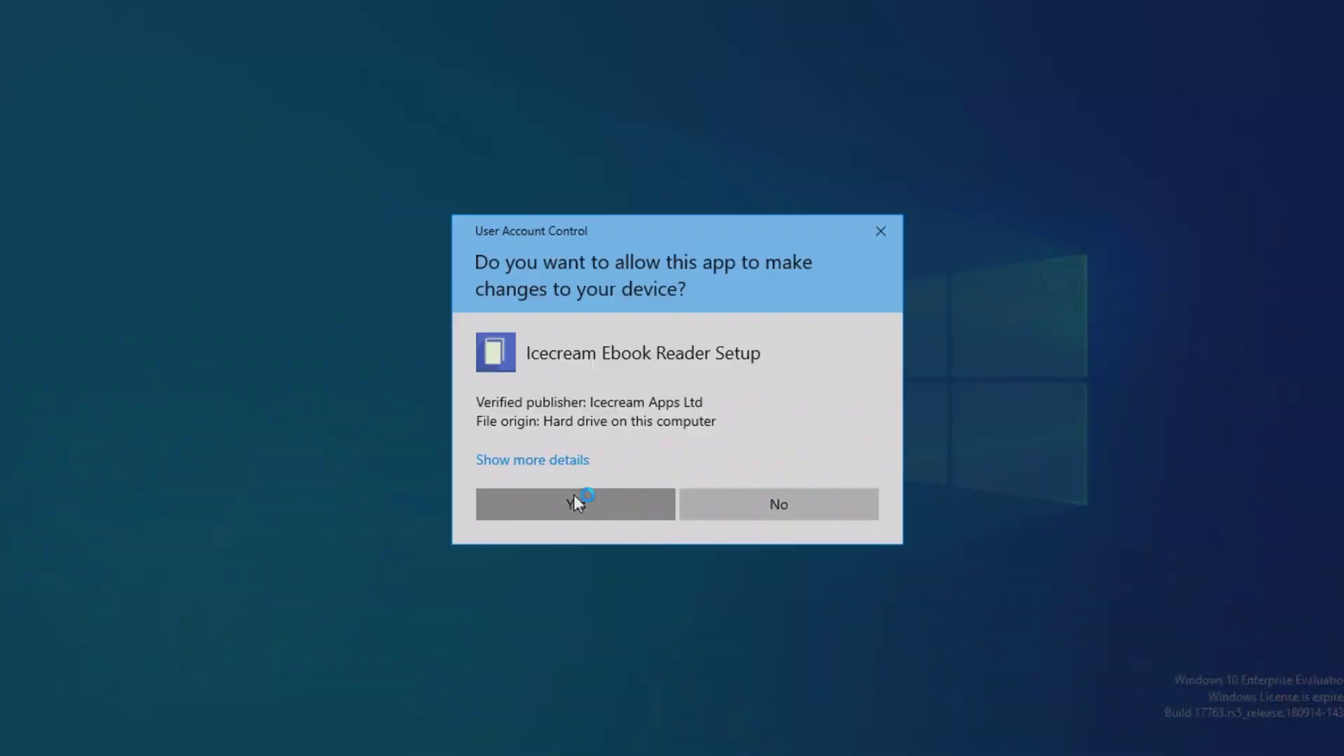
pyautogui.click(579, 502)
pyautogui.rightClick(496, 397)
pyautogui.click(530, 248)
pyautogui.click(700, 412)
pyautogui.click(861, 623)
pyautogui.rightClick(595, 433)
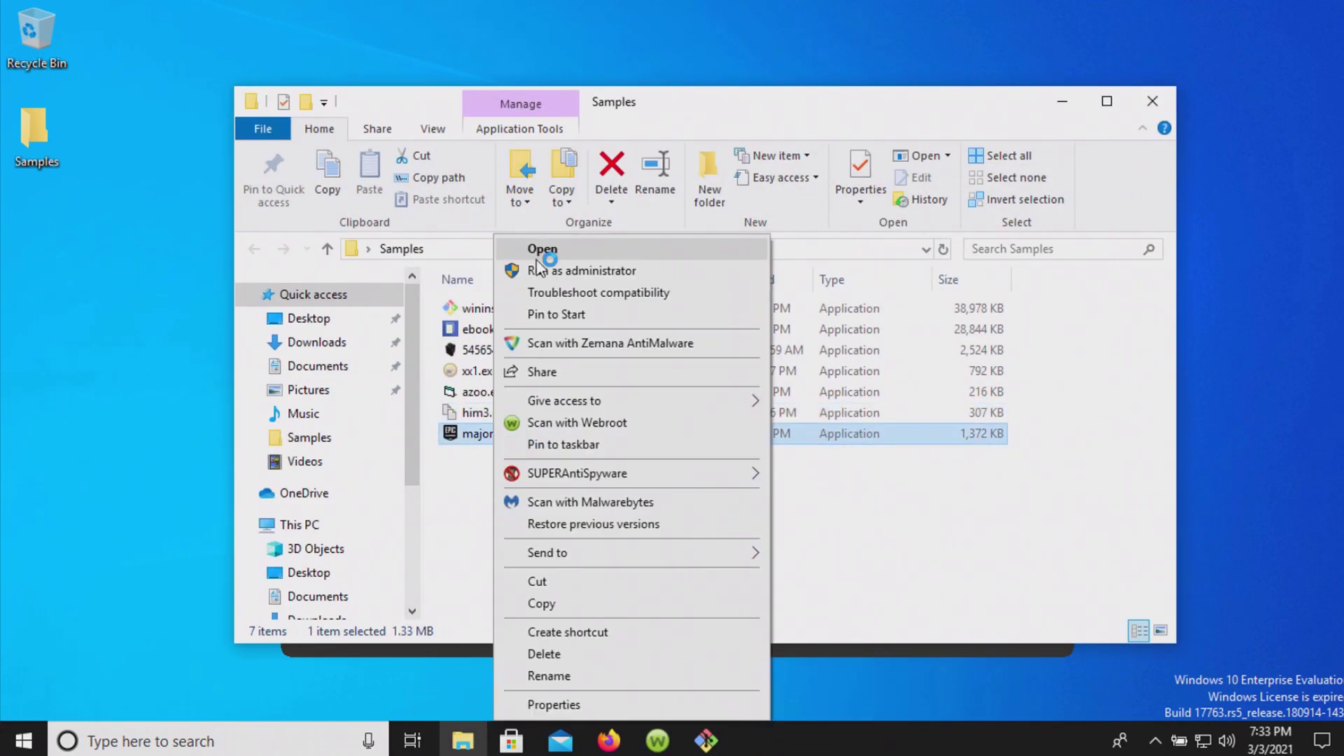
pyautogui.click(750, 469)
pyautogui.moveTo(951, 86); pyautogui.dragTo(952, 89)
pyautogui.click(837, 454)
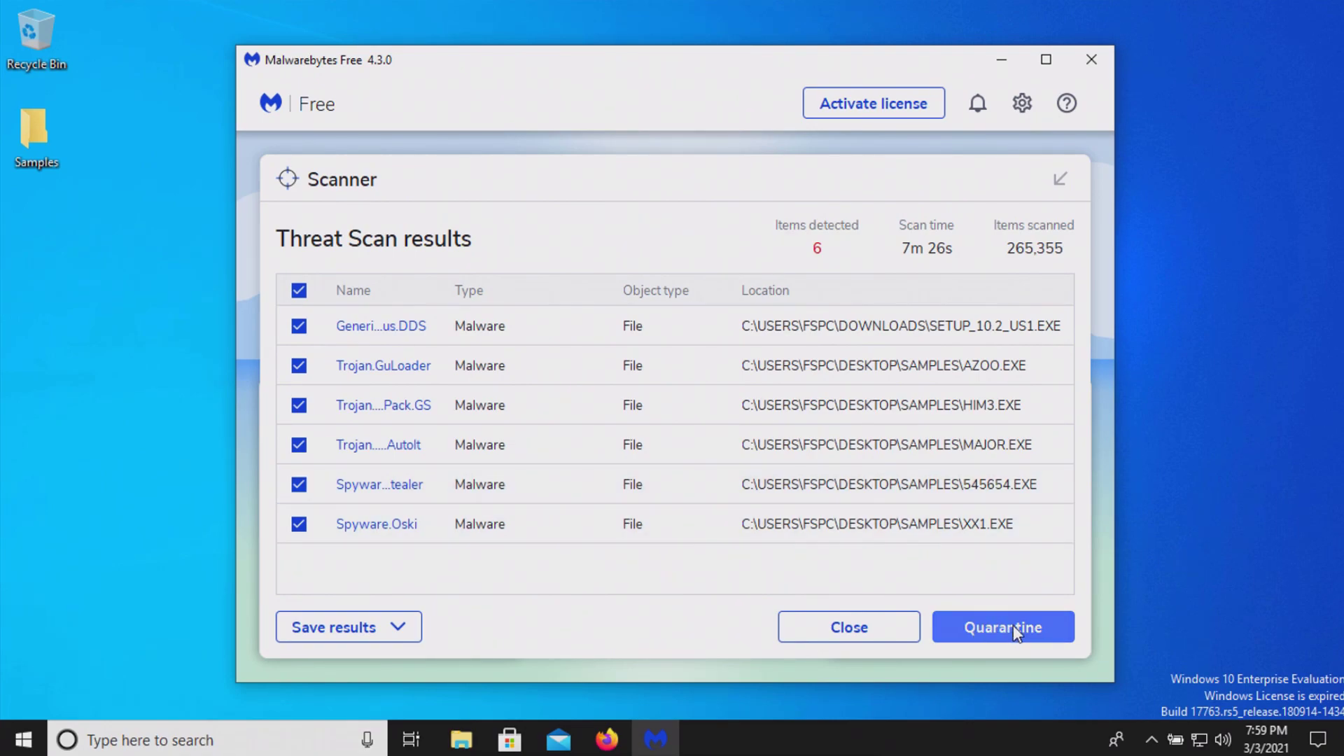
# Quarantine all selected detections in the Malwarebytes Threat Scan results.
pyautogui.click(978, 625)
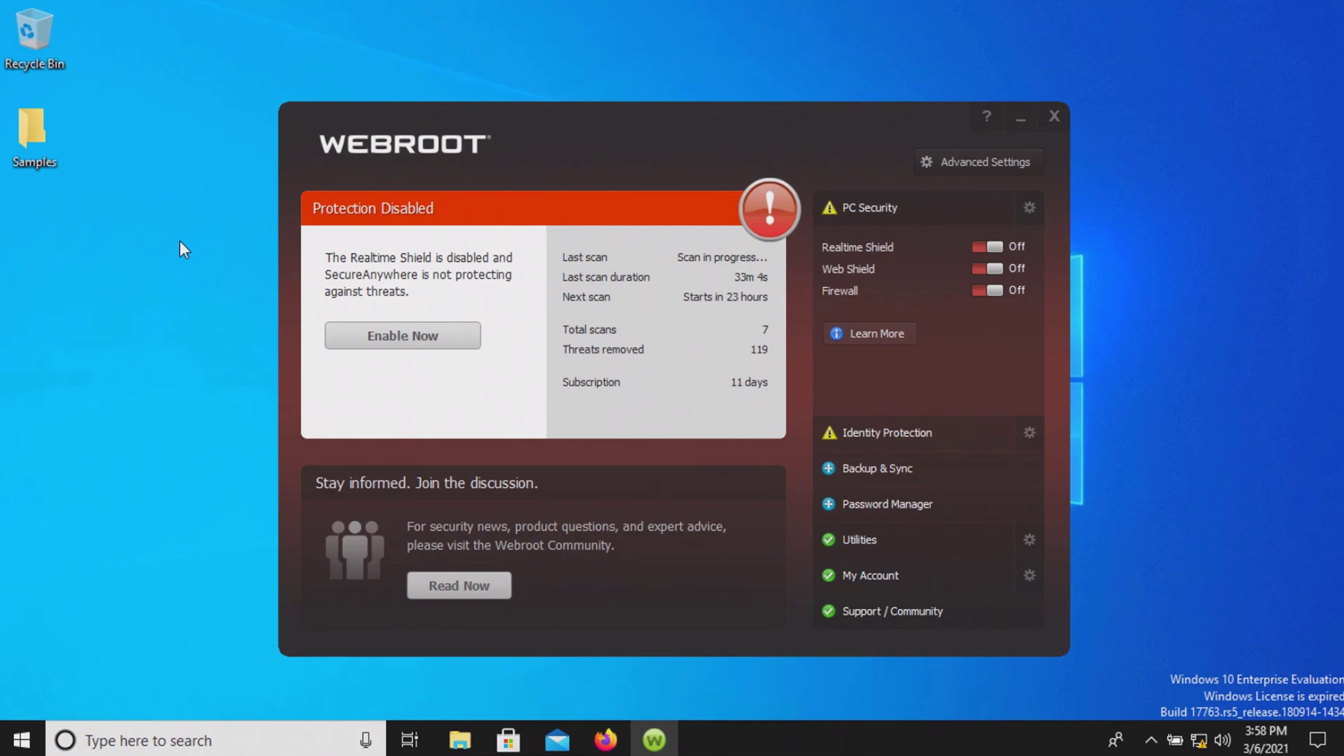
# Check which files remain in the desktop Samples folder, then minimize its window.
pyautogui.doubleClick(44, 143)
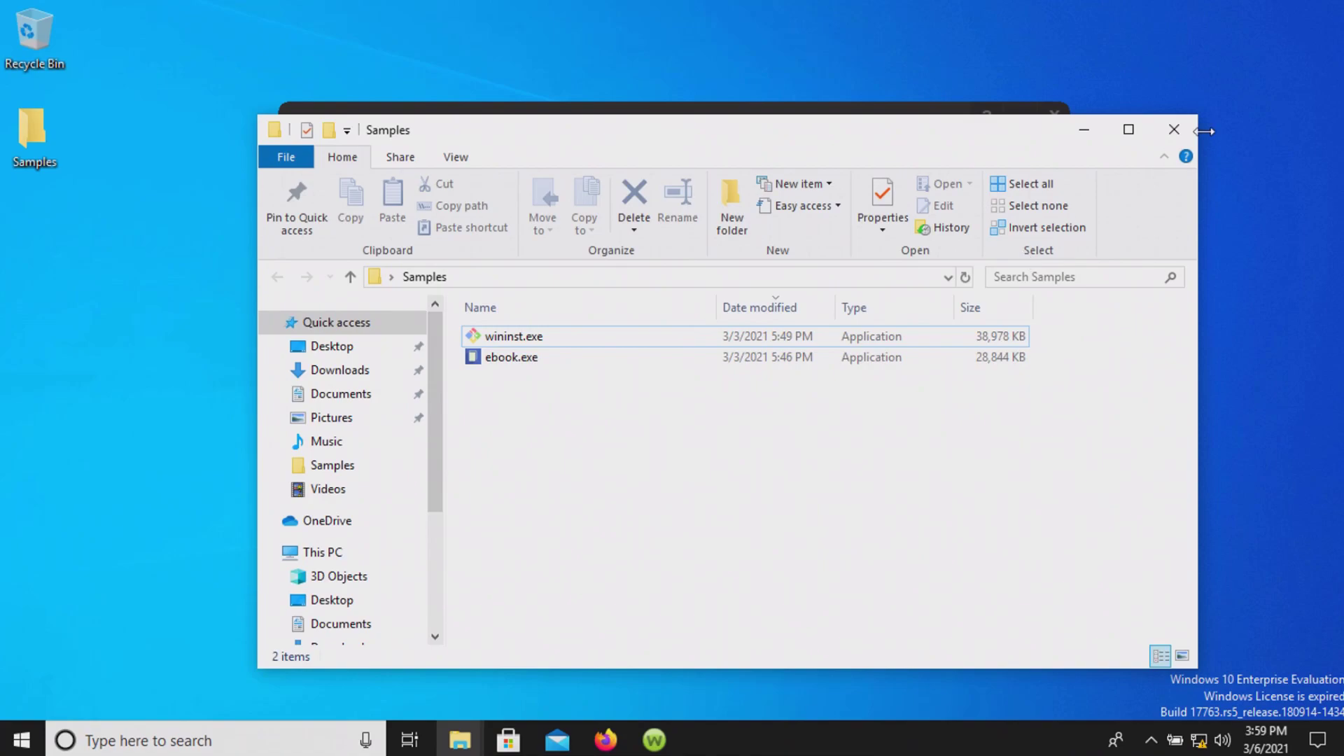
pyautogui.click(1093, 131)
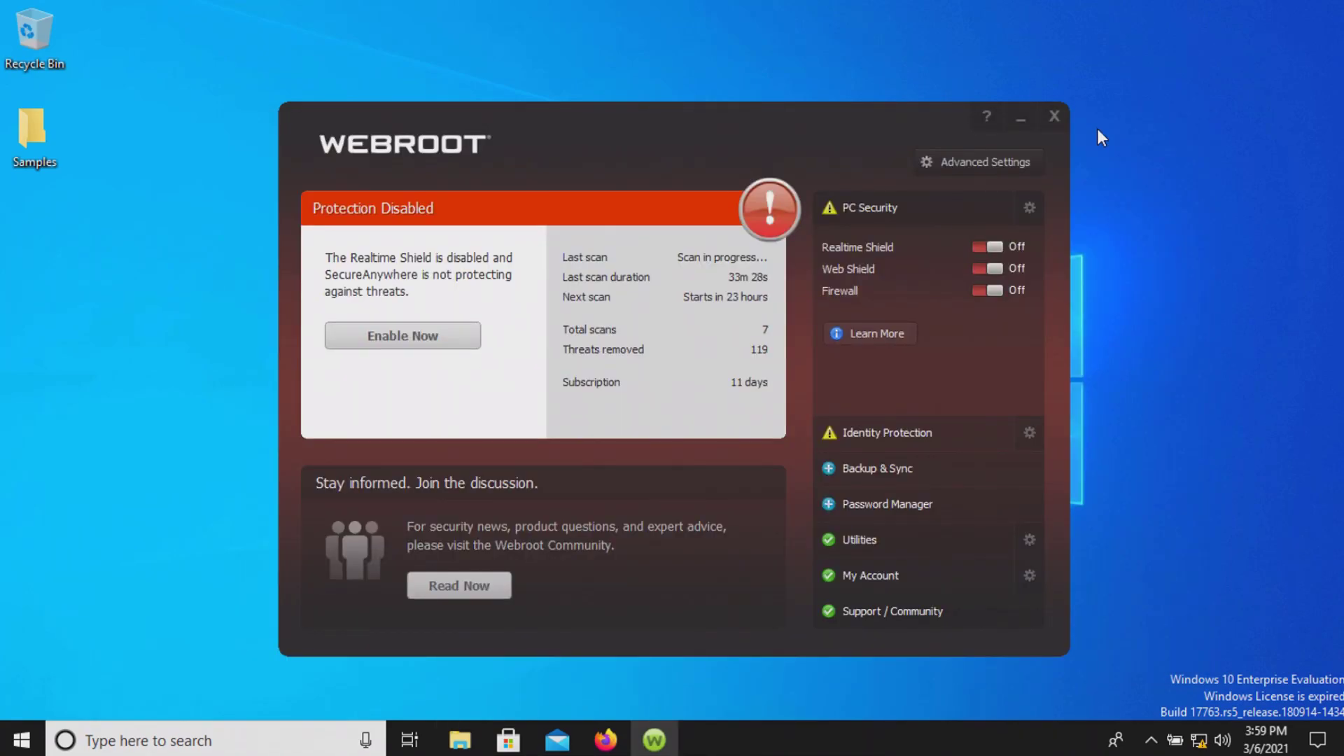